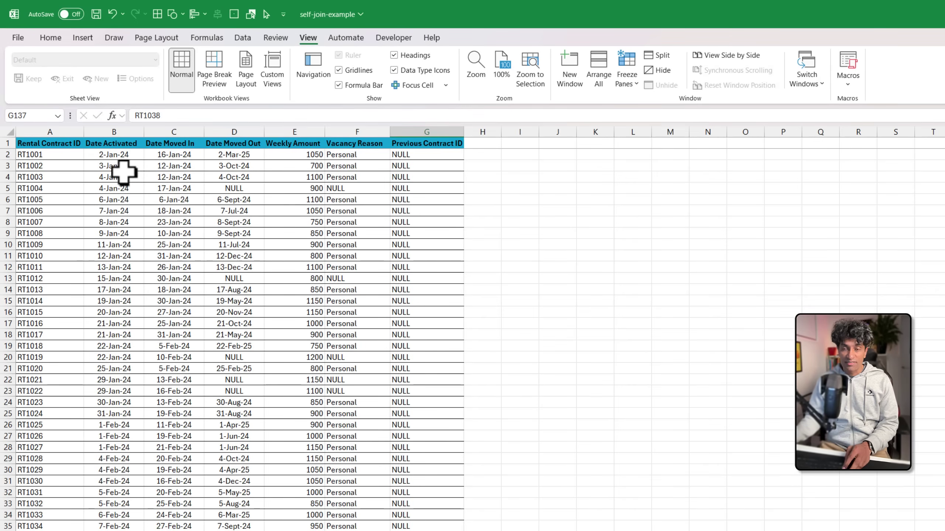
# - Highlight RT1001 in A2 and its NULL previous contract ID in G2, then select Weekly Amount
pyautogui.moveTo(15, 144); pyautogui.dragTo(53, 167)
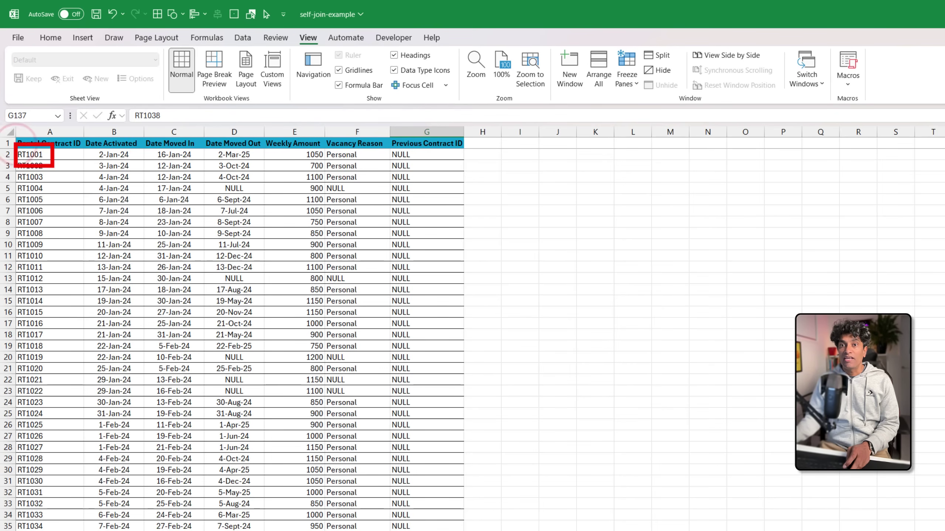
pyautogui.moveTo(381, 147); pyautogui.dragTo(437, 161)
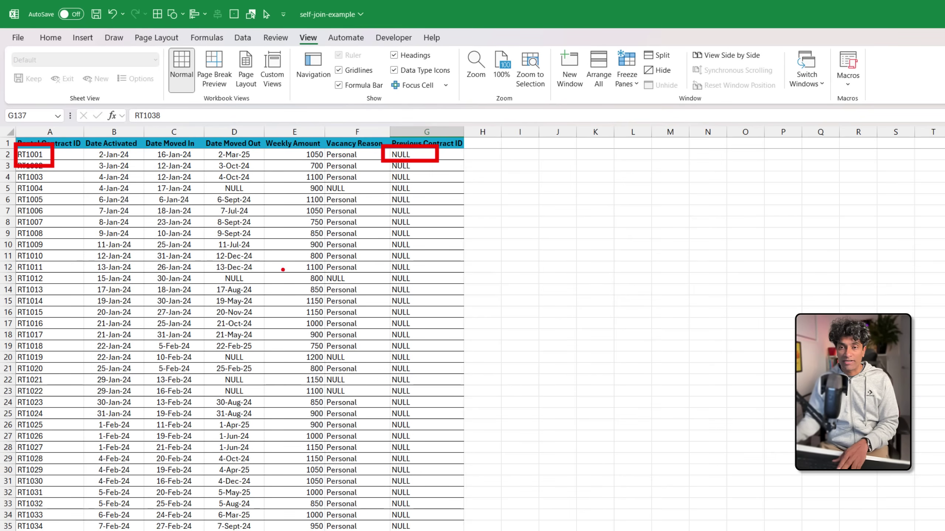
pyautogui.scroll(-16, 371, 274)
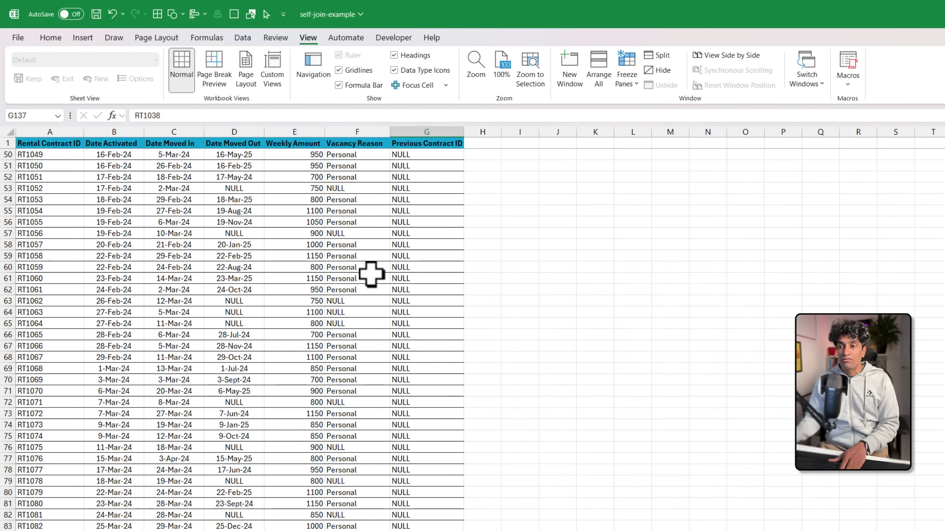
pyautogui.click(304, 143)
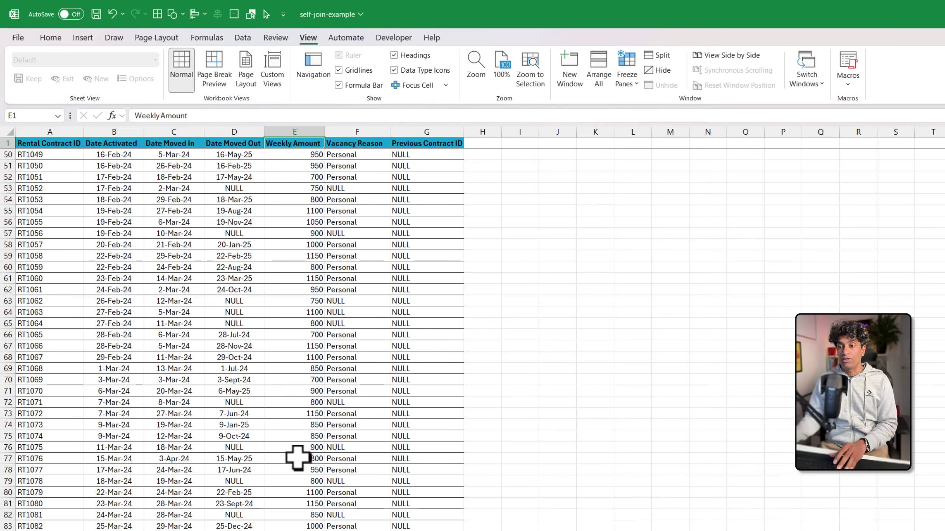
# - Scroll down to the RT1136 row near row 137 and highlight it
pyautogui.scroll(-7, 293, 453)
pyautogui.scroll(7, 293, 454)
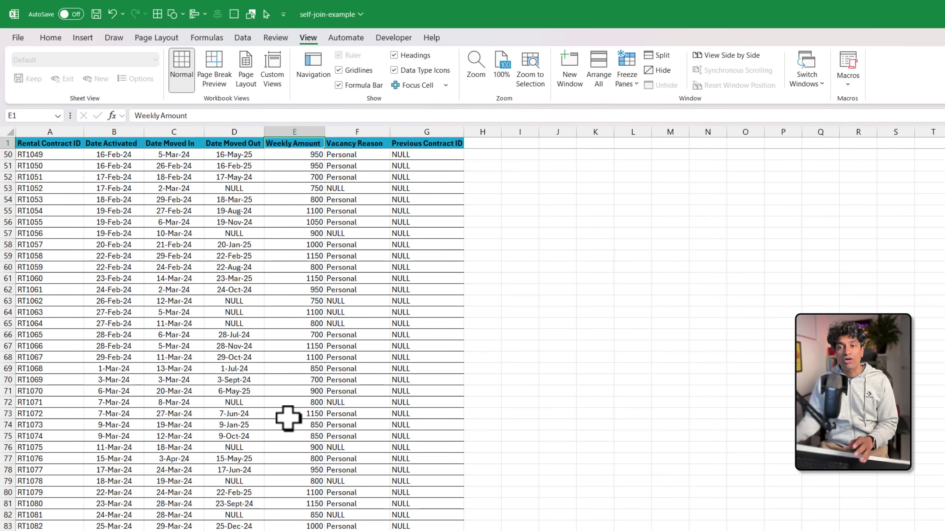
pyautogui.scroll(8, 287, 417)
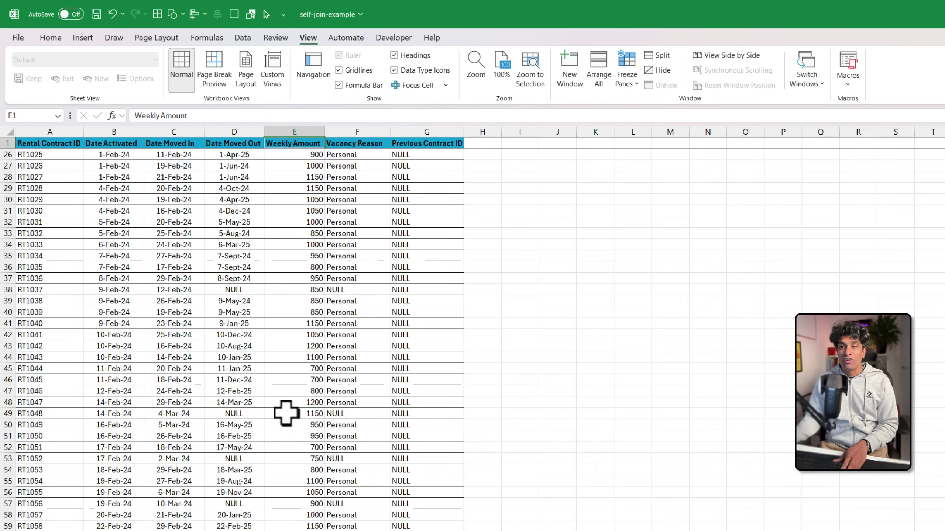
pyautogui.scroll(-20, 287, 417)
pyautogui.scroll(-5, 287, 413)
pyautogui.moveTo(417, 324); pyautogui.dragTo(78, 329)
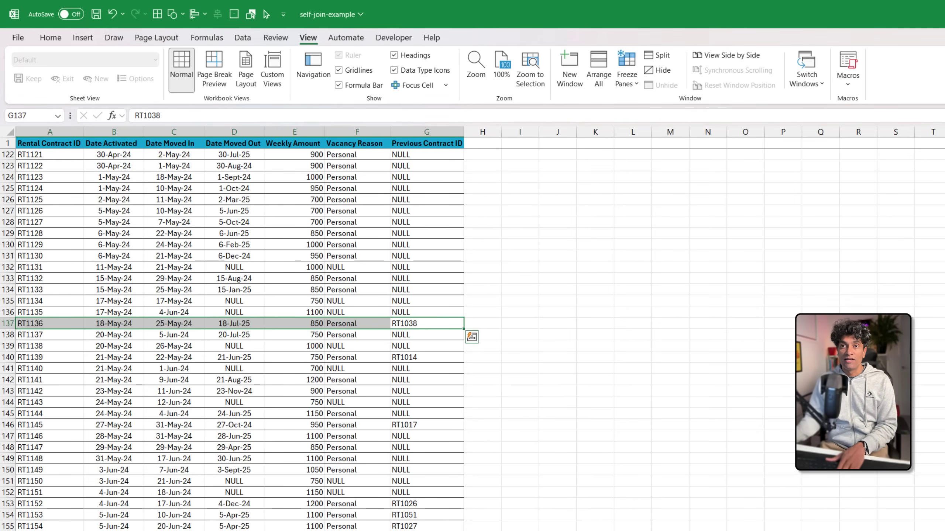
# - Point out RT1038's weekly amount of 850 in row 39, then close the workbook
pyautogui.scroll(12, 420, 348)
pyautogui.scroll(18, 420, 348)
pyautogui.scroll(1, 420, 348)
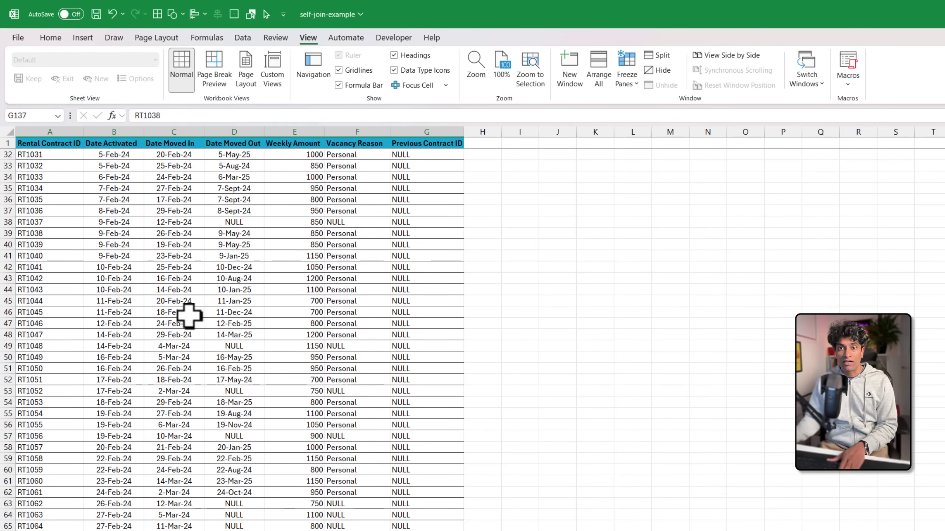
pyautogui.click(36, 234)
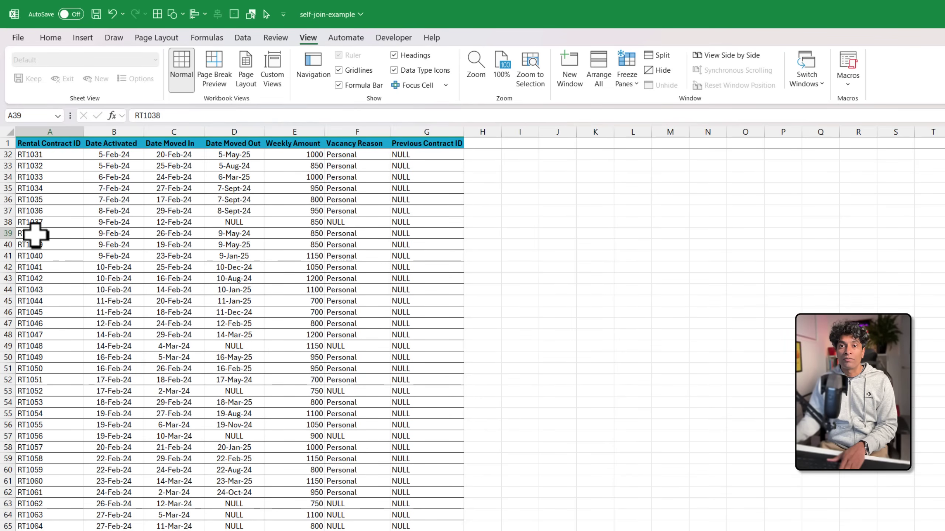
pyautogui.click(313, 233)
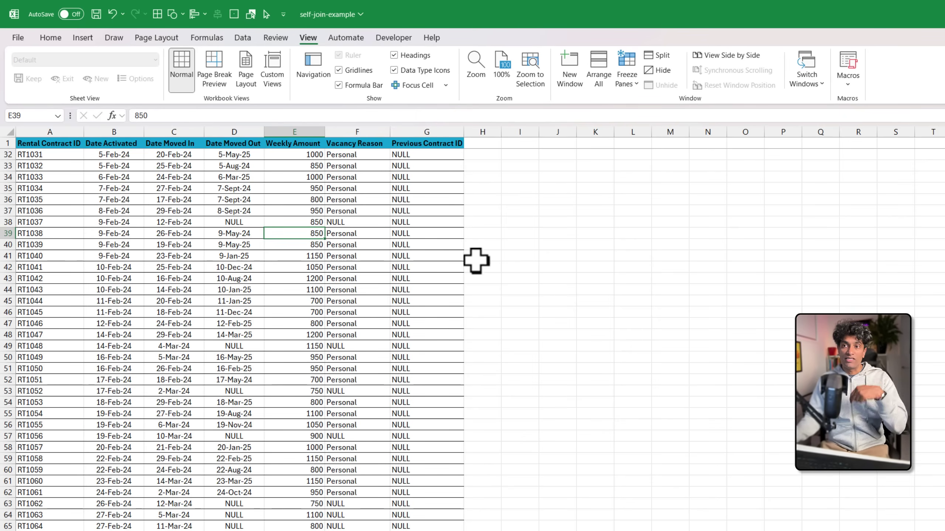
pyautogui.click(453, 1)
pyautogui.hotkey('ctrl', 'w')
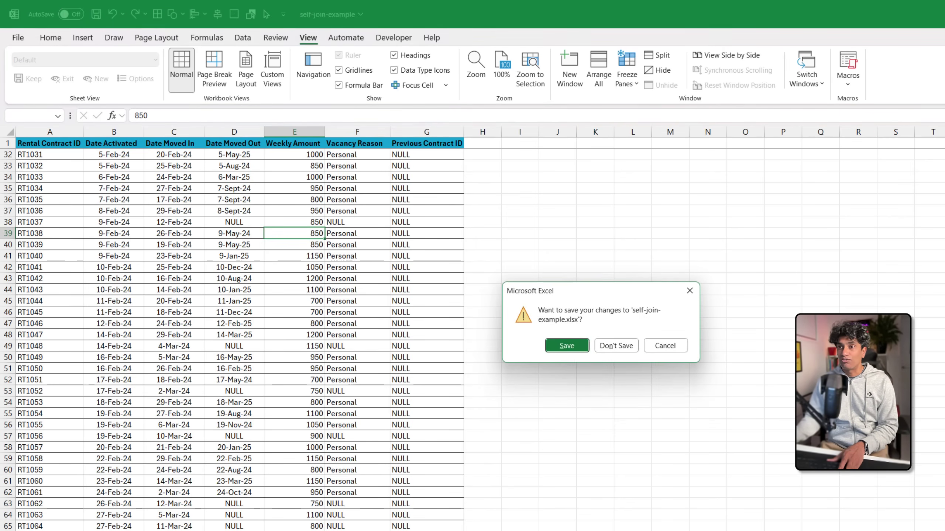
# - Save the workbook and load its contracts table into Power Query from a blank Power BI report
pyautogui.click(561, 344)
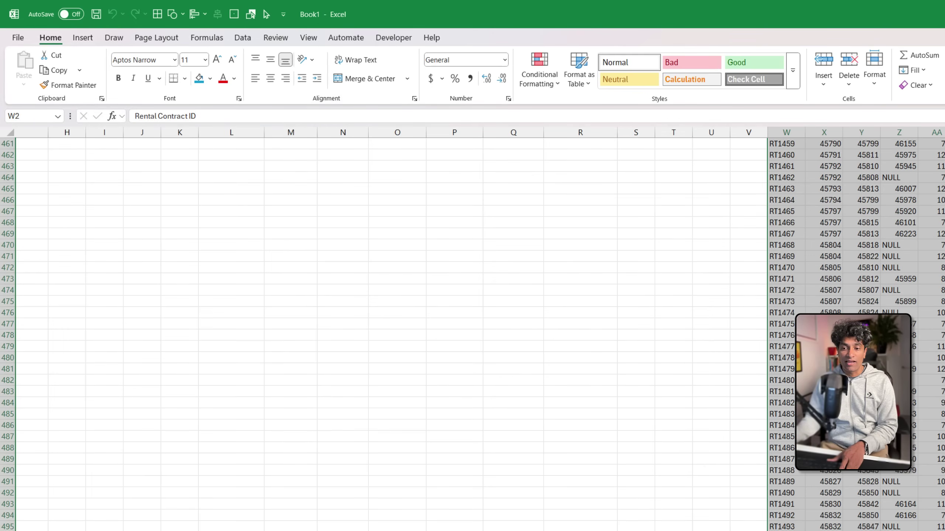
pyautogui.hotkey('alt', 'Tab')
pyautogui.click(186, 151)
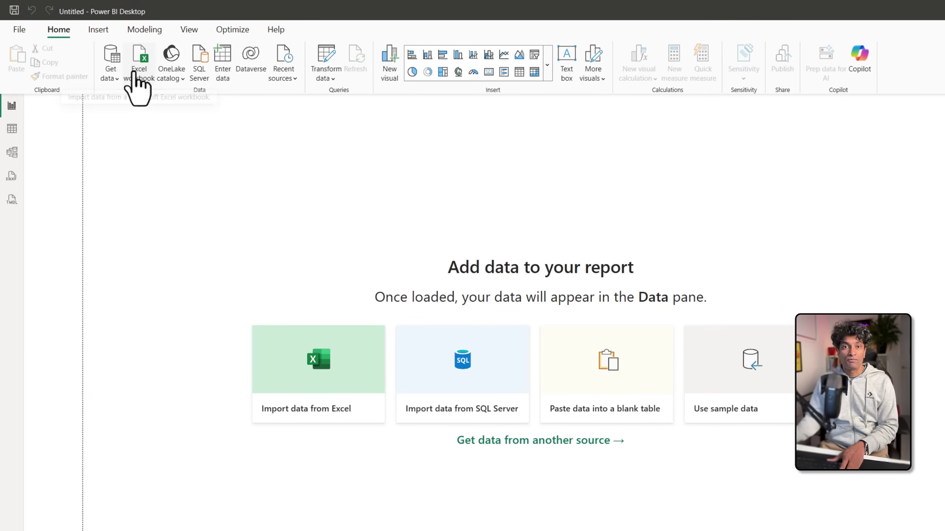
pyautogui.click(133, 69)
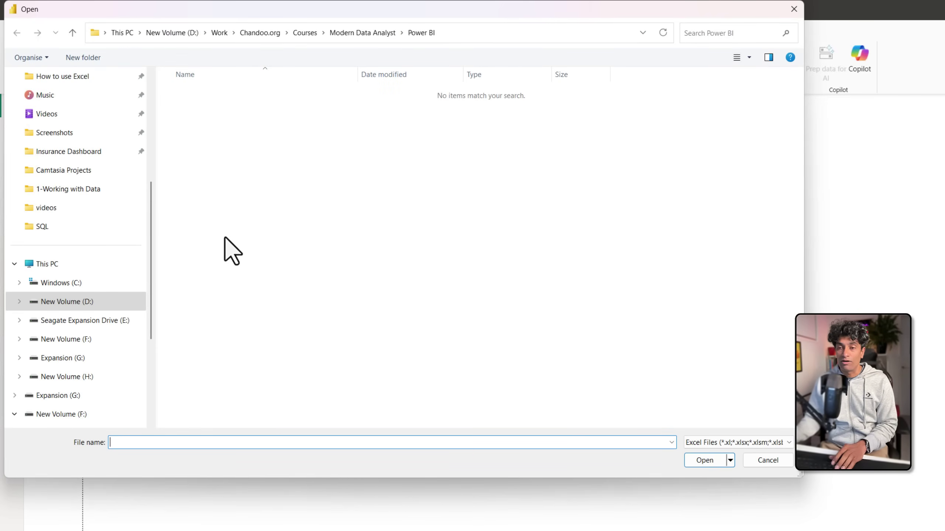
pyautogui.click(154, 204)
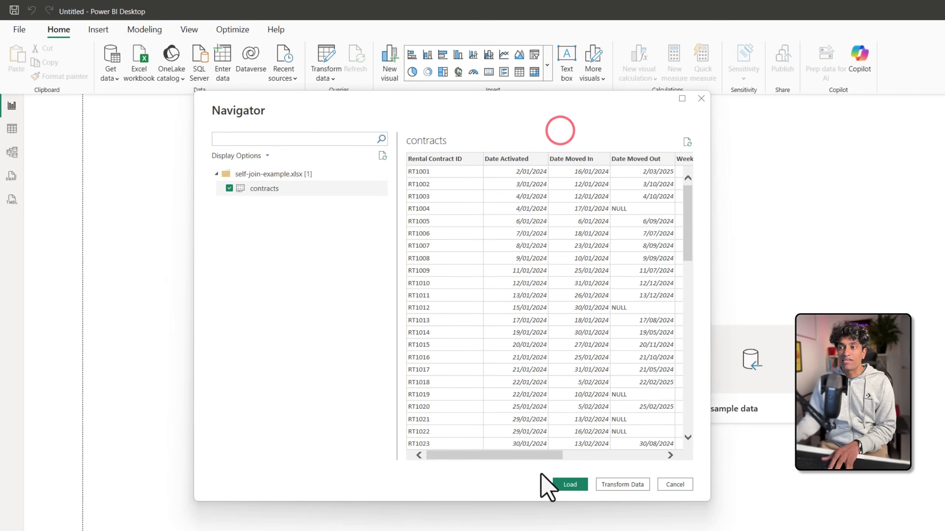
pyautogui.click(626, 484)
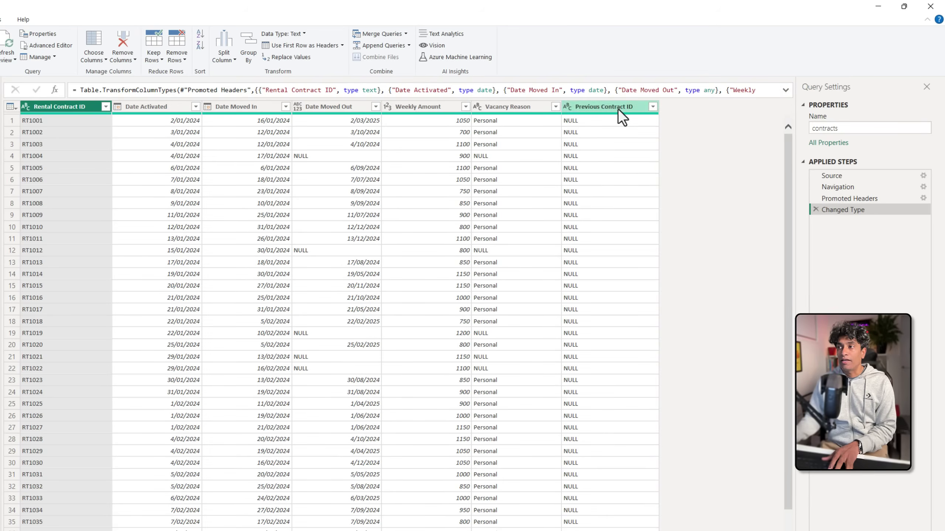
# - Select the Previous Contract ID column in the loaded contracts query
pyautogui.click(616, 106)
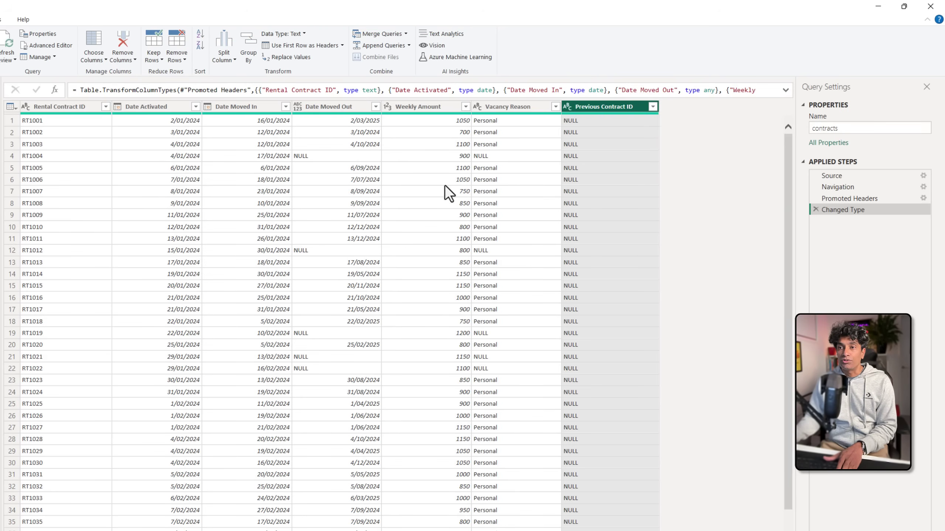
# - Start Merge Queries on Previous Contract ID, choosing contracts (Current) as the second table
pyautogui.click(368, 32)
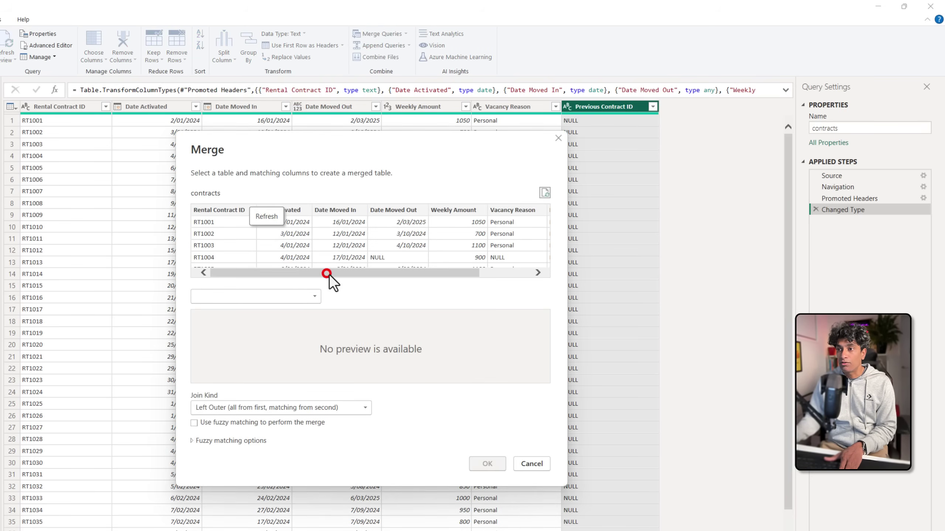
pyautogui.moveTo(330, 274); pyautogui.dragTo(382, 275)
pyautogui.click(512, 210)
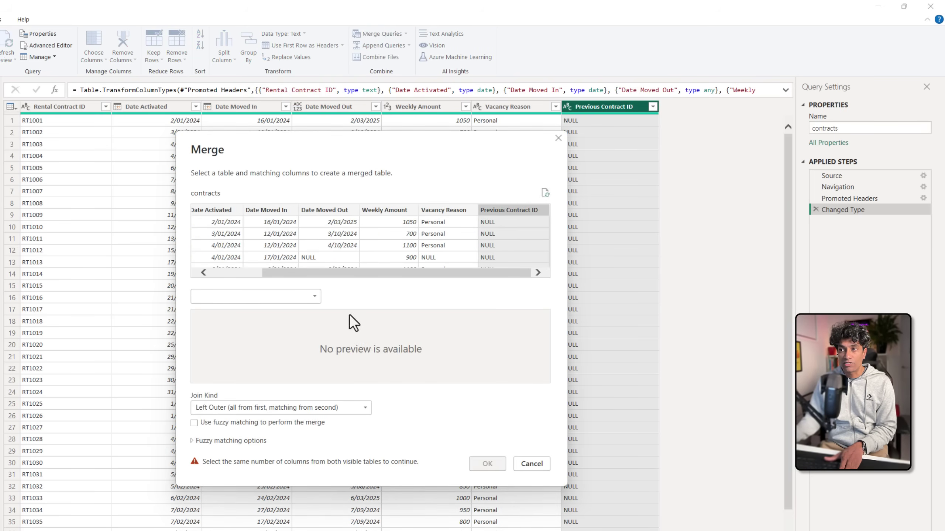
pyautogui.click(269, 297)
pyautogui.click(236, 309)
pyautogui.click(236, 310)
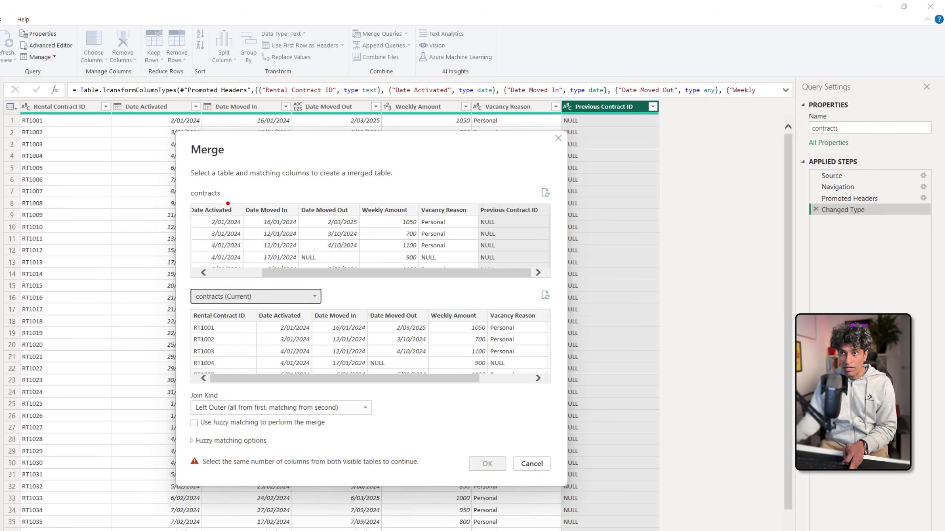
# - Match on Rental Contract ID with a Left Outer join, matching 94 of 500 rows
pyautogui.moveTo(225, 197); pyautogui.dragTo(240, 190)
pyautogui.moveTo(315, 306); pyautogui.dragTo(330, 295)
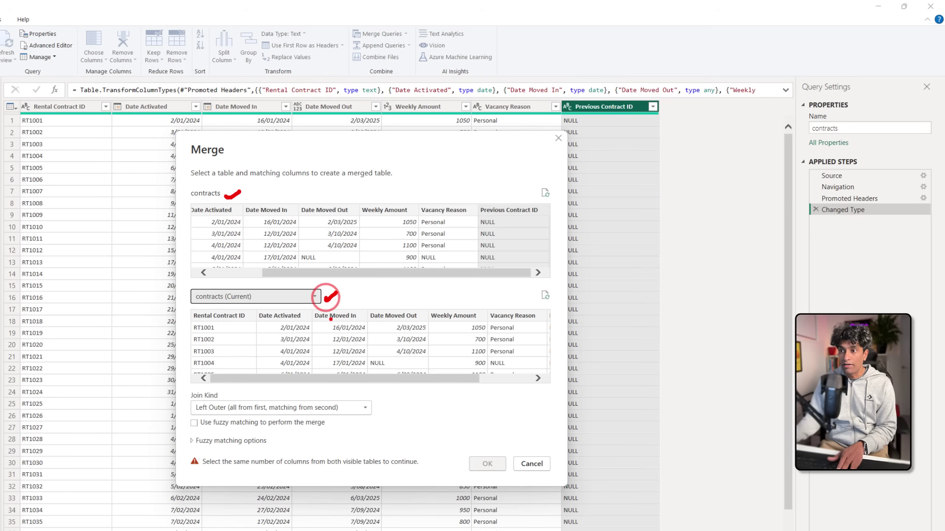
pyautogui.click(208, 315)
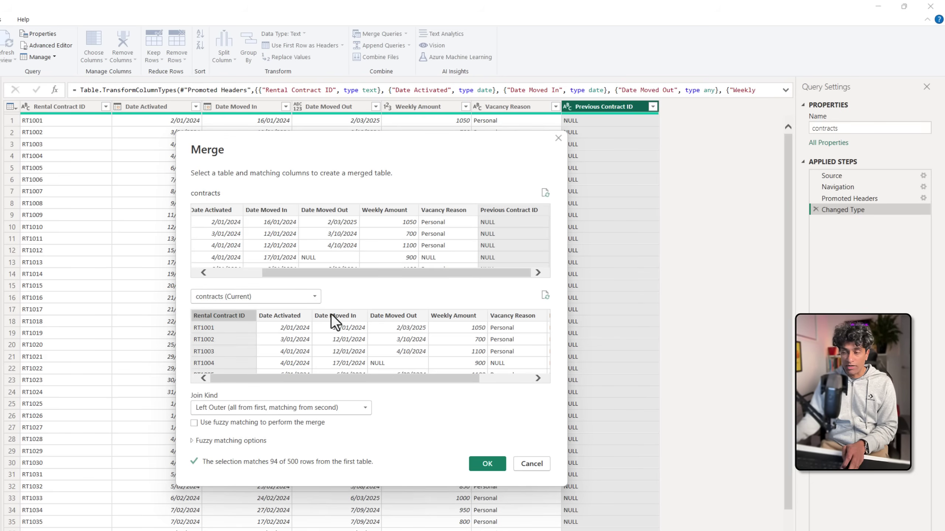
pyautogui.moveTo(480, 202)
pyautogui.mouseDown()
pyautogui.moveTo(538, 218)
pyautogui.moveTo(443, 259)
pyautogui.moveTo(233, 306)
pyautogui.mouseUp()
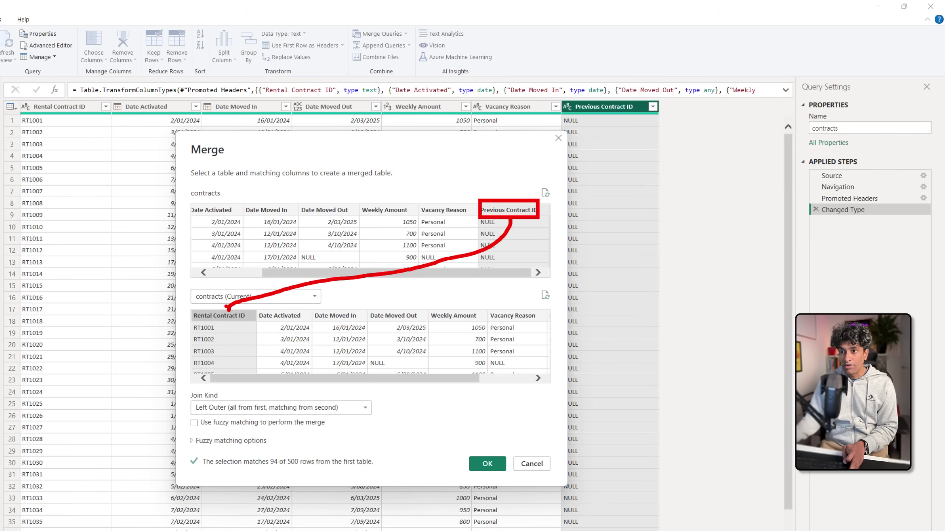
pyautogui.click(226, 309)
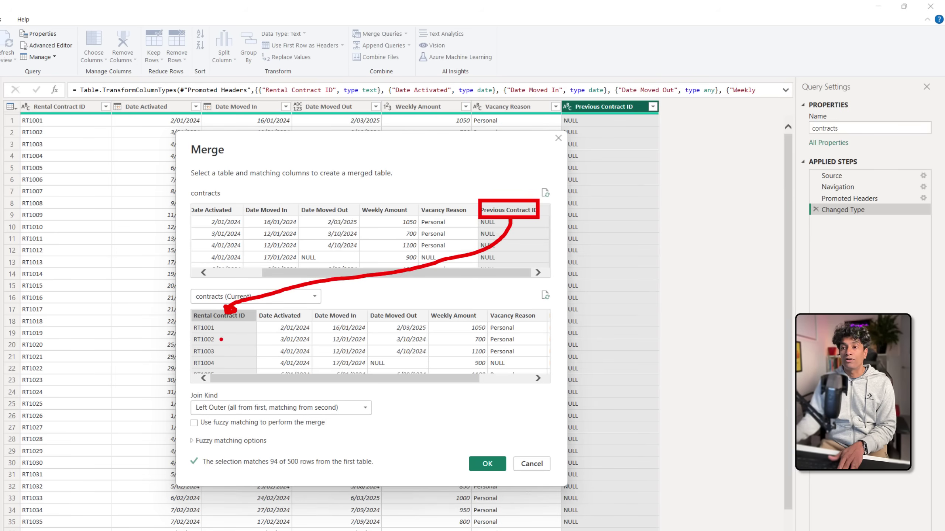
pyautogui.press('Escape')
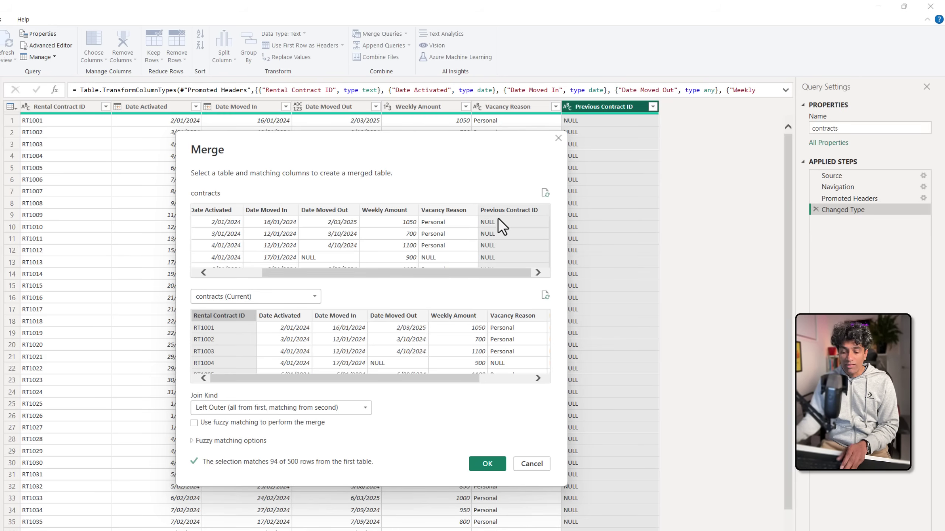
pyautogui.moveTo(477, 216); pyautogui.dragTo(505, 230)
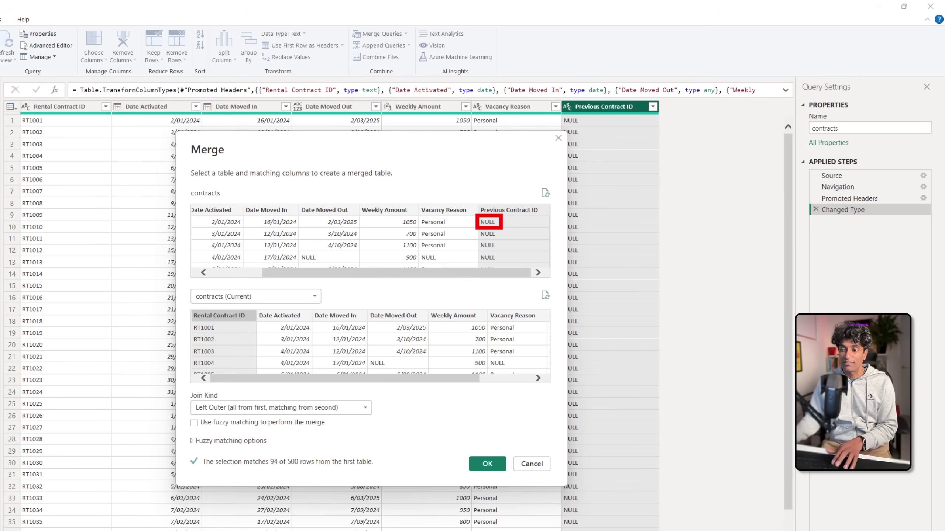
# - Confirm the self-merge and rename the new nested column to 'Prior'
pyautogui.click(488, 463)
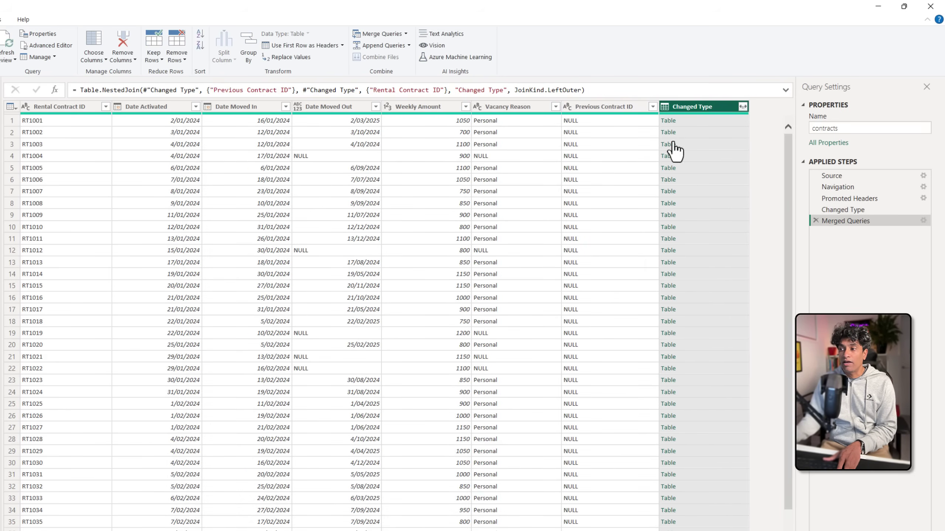
pyautogui.doubleClick(697, 109)
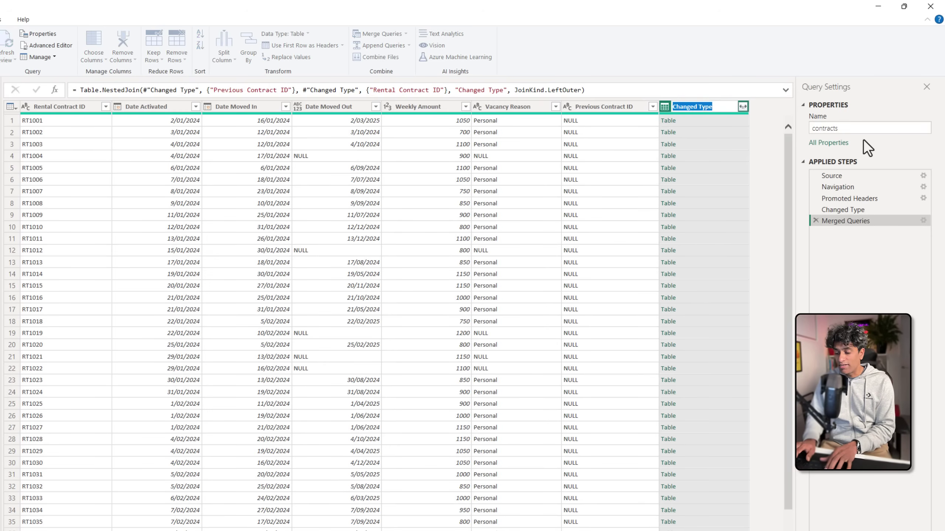
pyautogui.write('Prior')
pyautogui.press('Return')
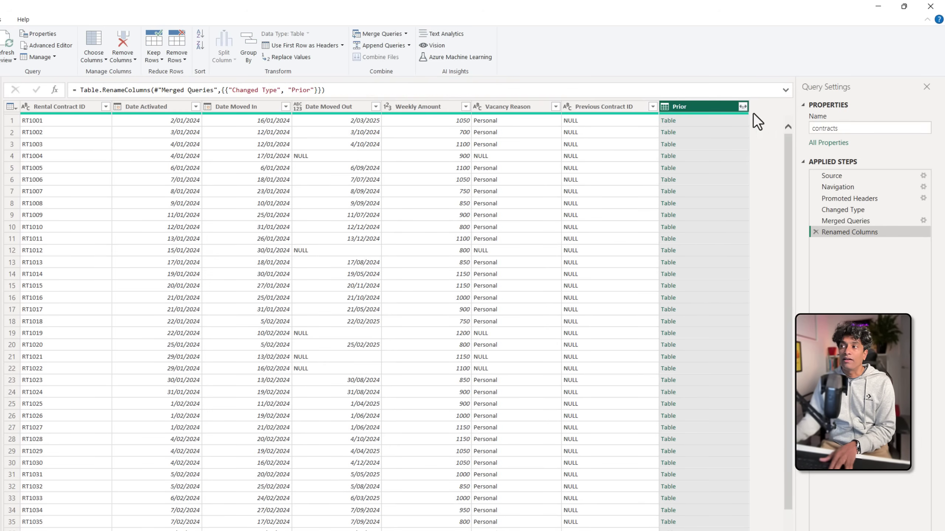
# - Select only Date Moved Out and Weekly Amount to expand from Prior
pyautogui.click(742, 107)
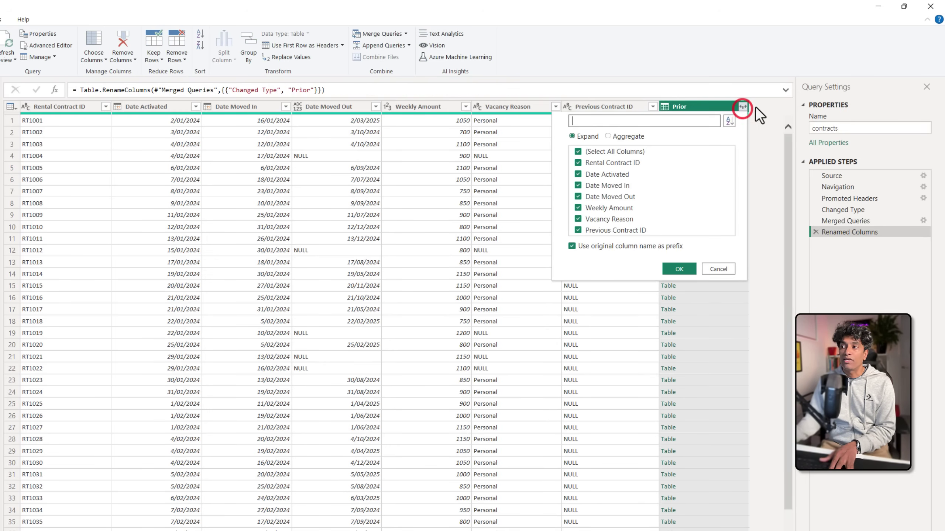
pyautogui.click(579, 248)
pyautogui.click(584, 152)
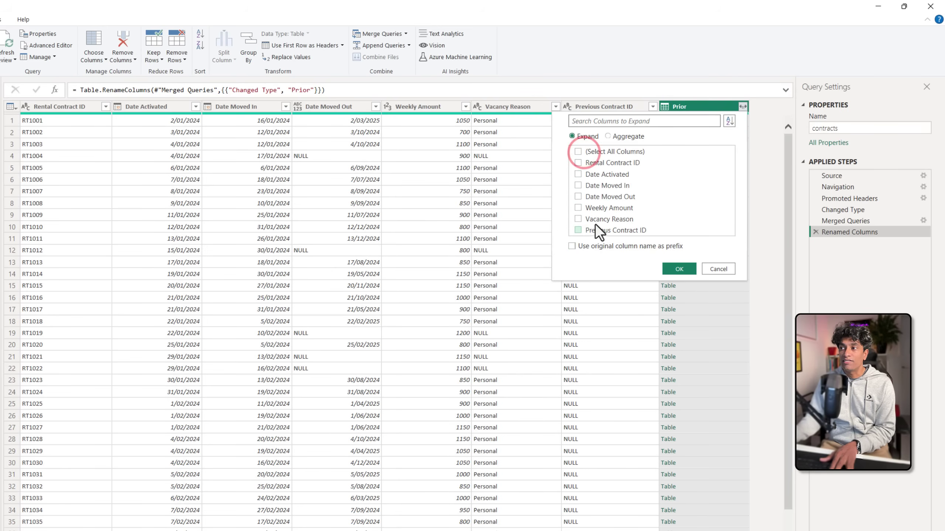
pyautogui.click(614, 210)
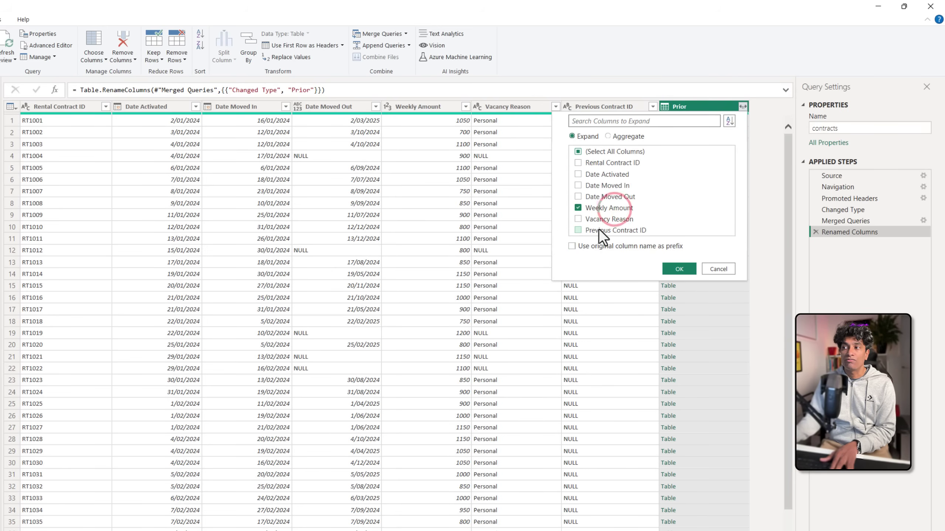
pyautogui.click(620, 196)
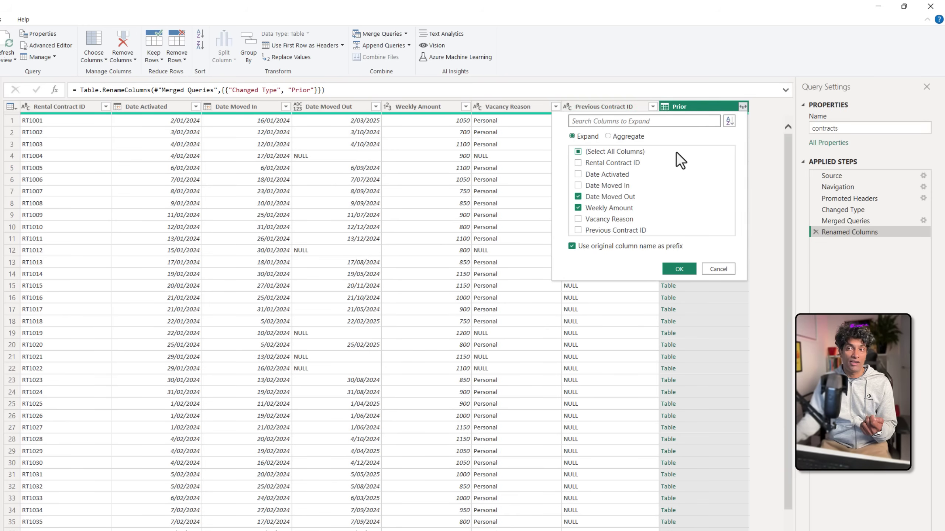
# - Expand Prior into Prior.Date Moved Out and Prior.Weekly Amount, and check the null rows
pyautogui.click(678, 266)
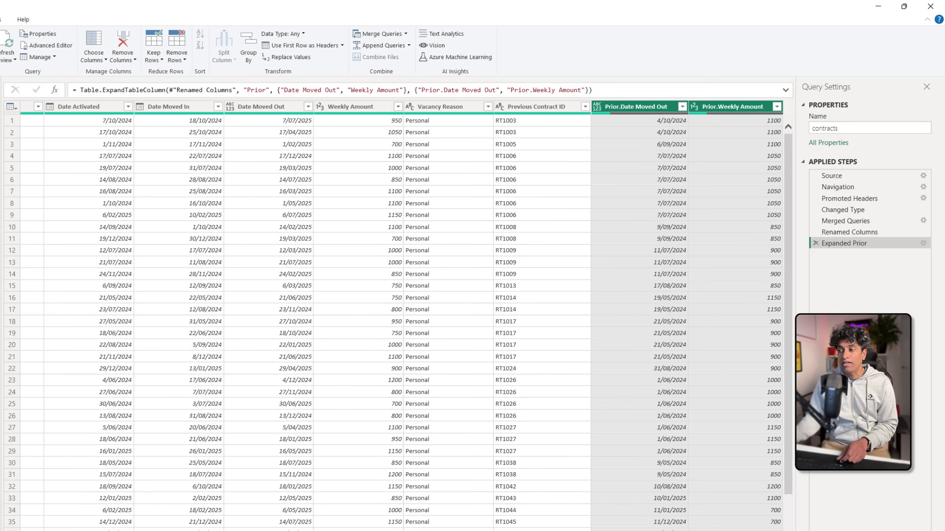
pyautogui.scroll(-20, 695, 413)
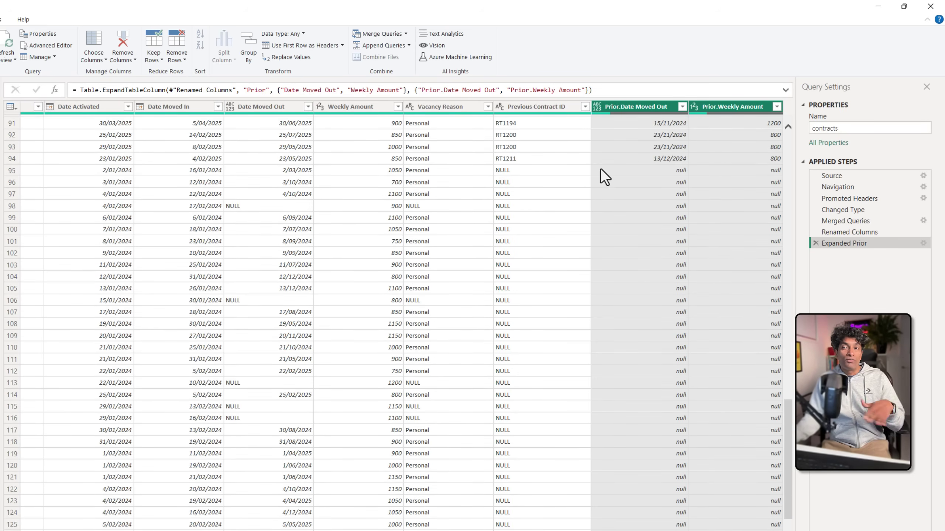
pyautogui.moveTo(488, 163); pyautogui.dragTo(517, 175)
pyautogui.moveTo(662, 164); pyautogui.dragTo(696, 183)
pyautogui.press('Escape')
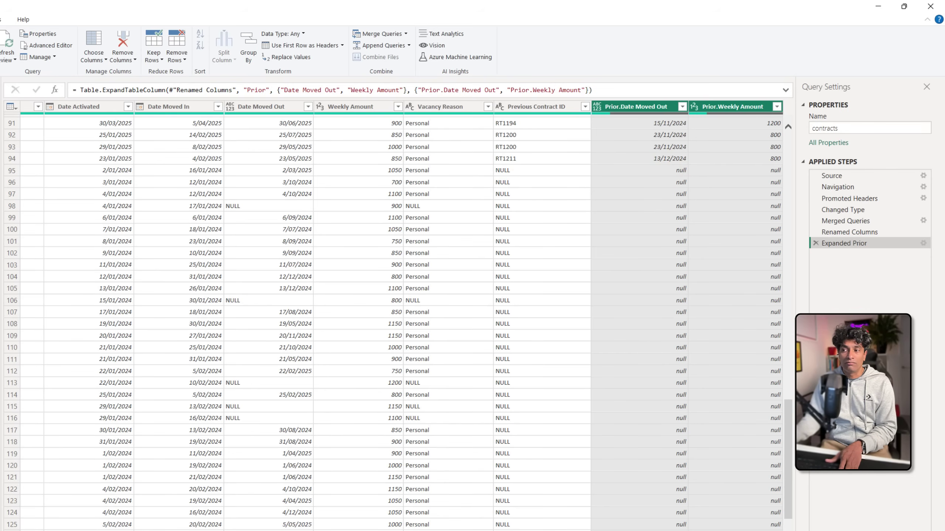
pyautogui.scroll(20, 708, 414)
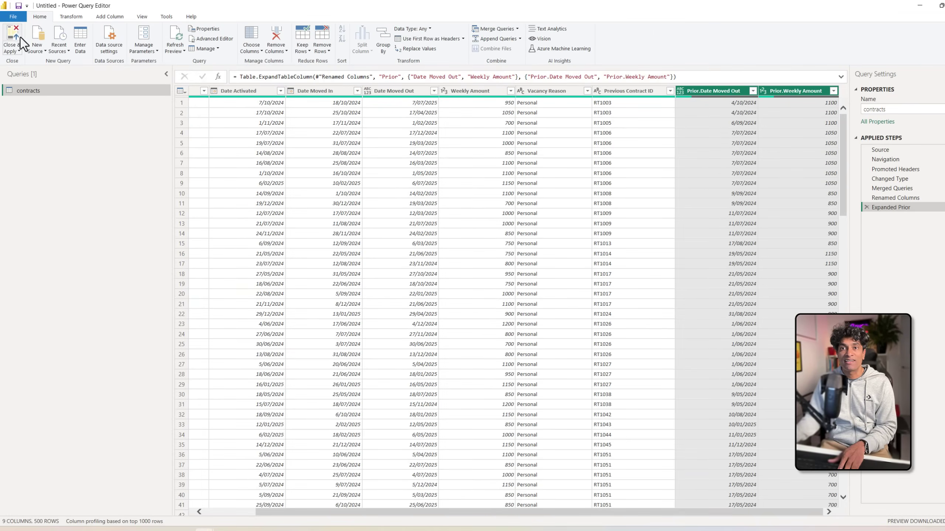
# - Apply changes, review contracts' new Prior fields in the widened Data pane, and reopen the query
pyautogui.click(20, 37)
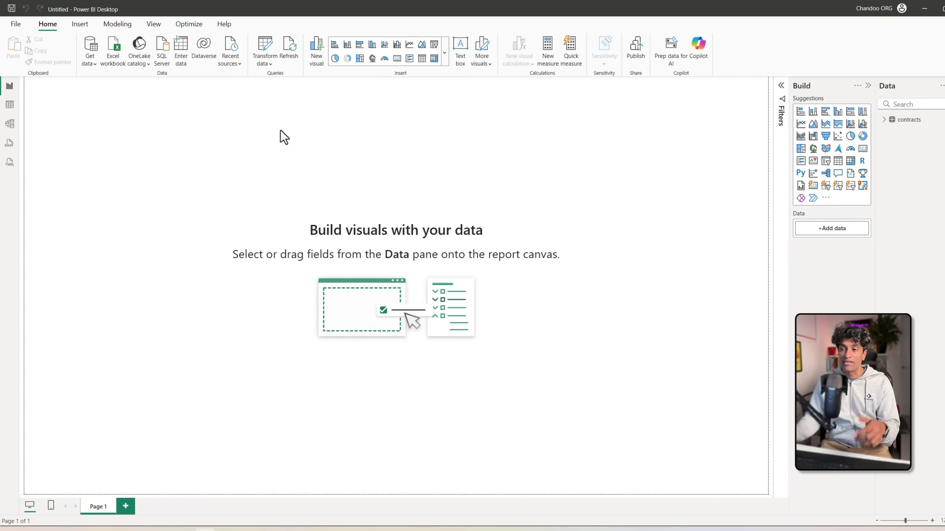
pyautogui.click(884, 119)
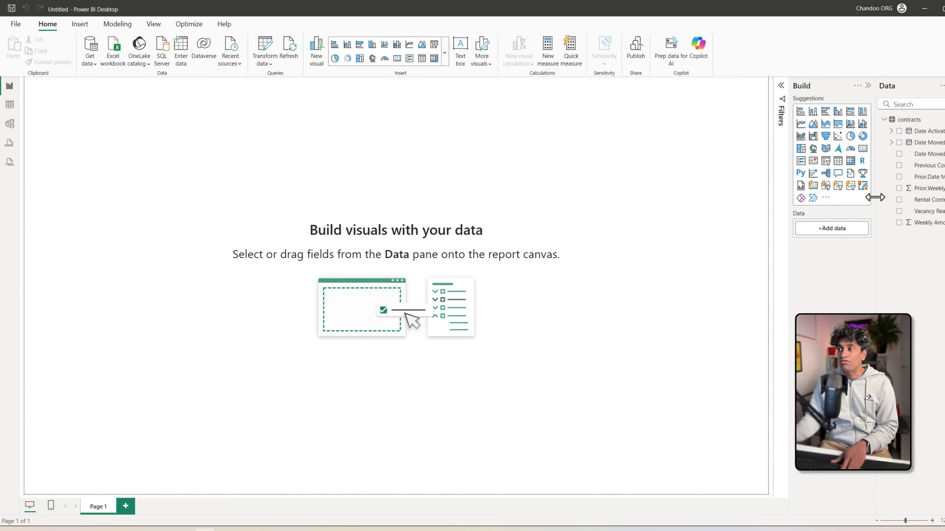
pyautogui.moveTo(875, 197); pyautogui.dragTo(815, 201)
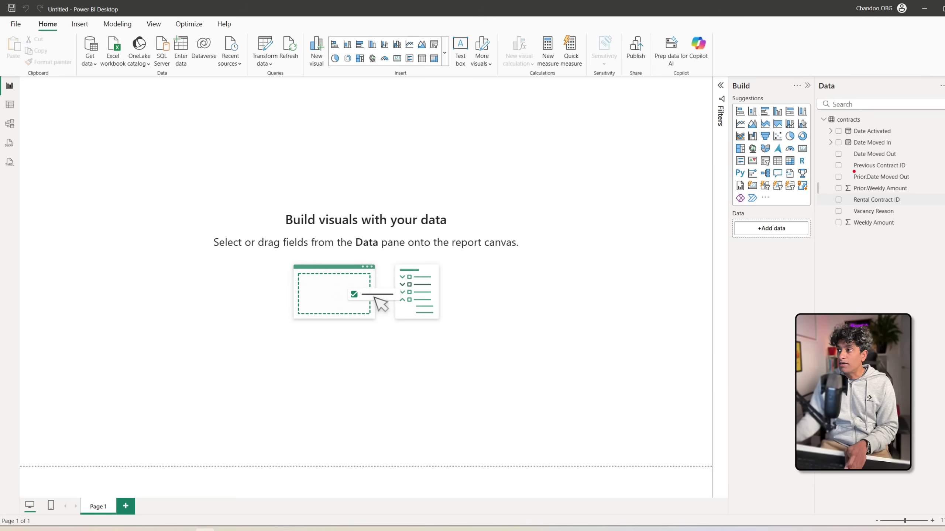
pyautogui.moveTo(851, 194); pyautogui.dragTo(904, 194)
pyautogui.moveTo(851, 229); pyautogui.dragTo(891, 230)
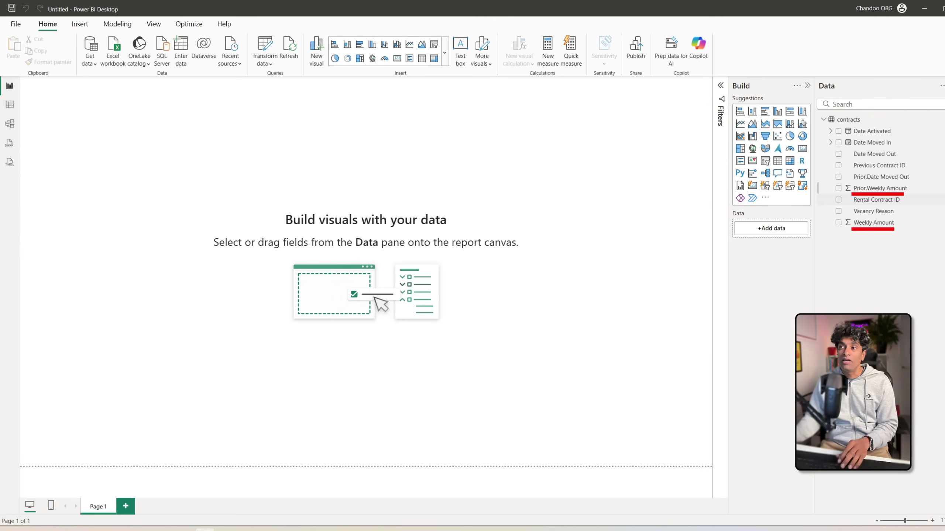
pyautogui.press('Escape')
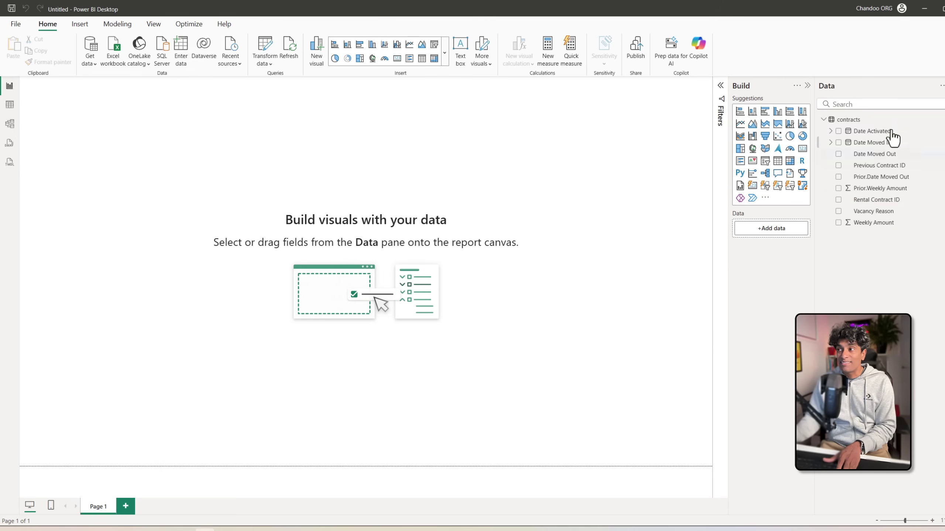
pyautogui.rightClick(857, 120)
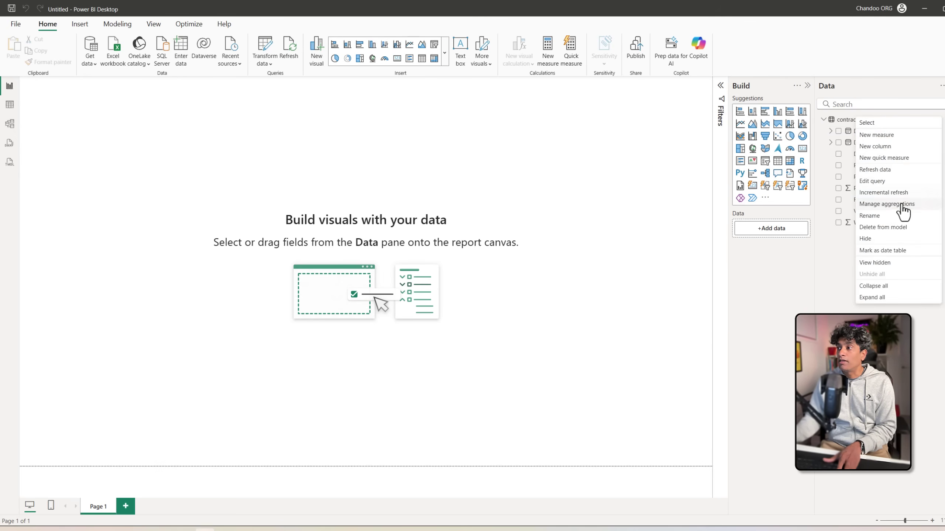
pyautogui.click(886, 182)
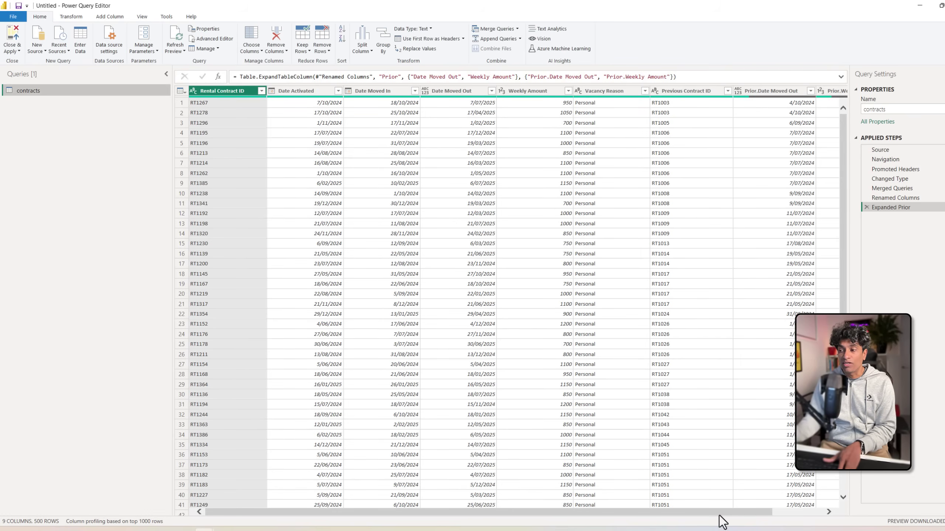
pyautogui.moveTo(719, 513); pyautogui.dragTo(833, 514)
pyautogui.click(627, 92)
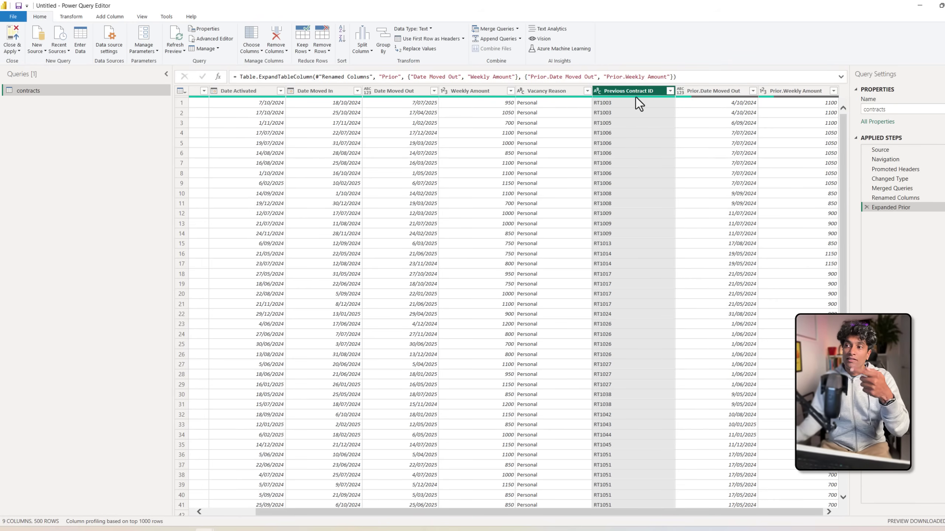
pyautogui.moveTo(636, 98)
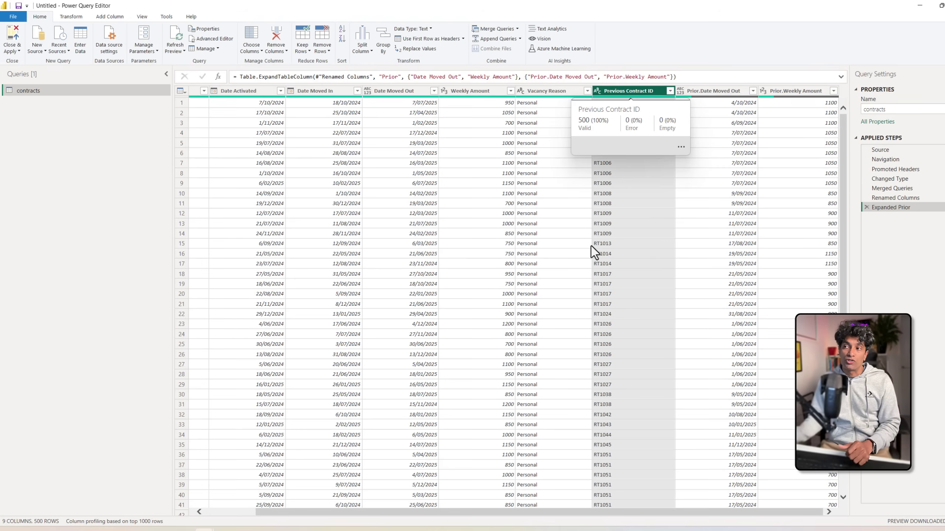